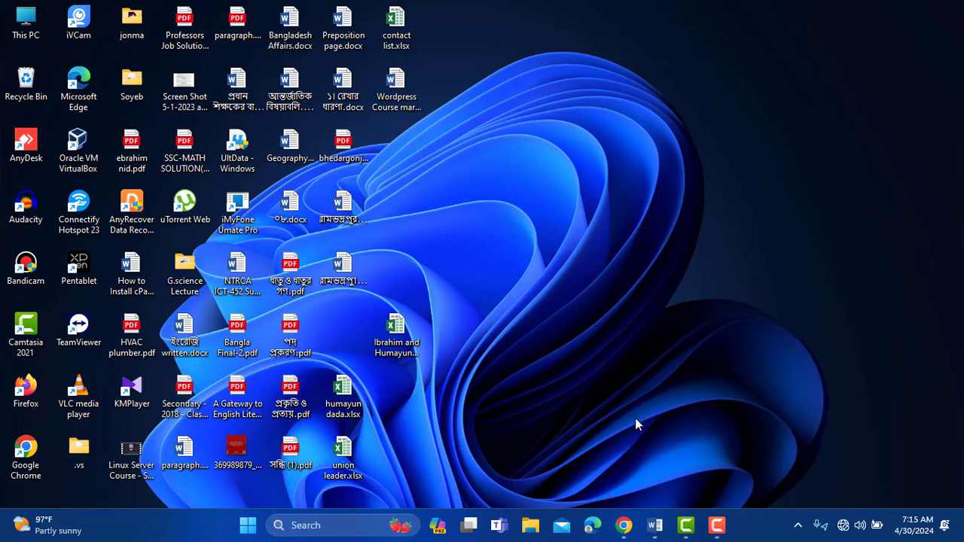
Open Chrome, search Google for xampp, and open the Apache Friends XAMPP site.
click(624, 525)
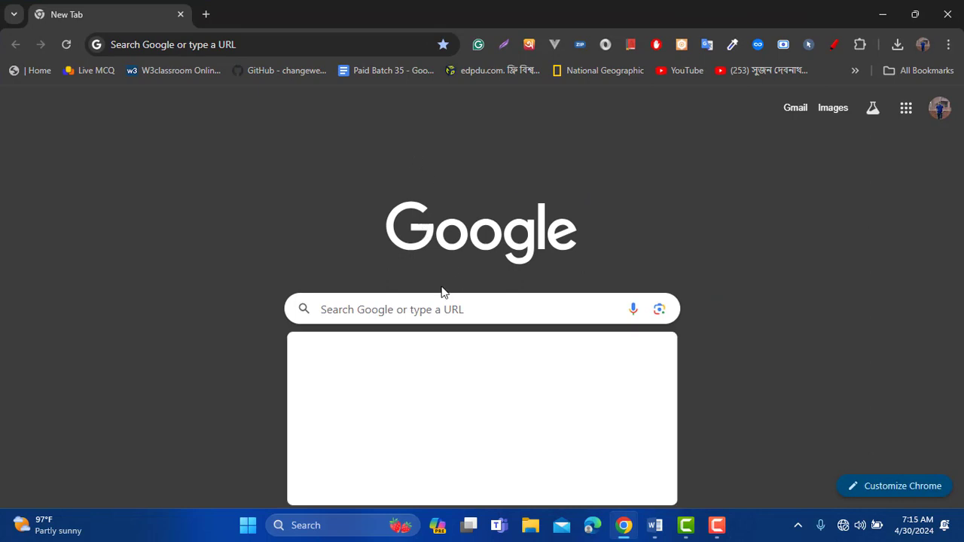
click(405, 305)
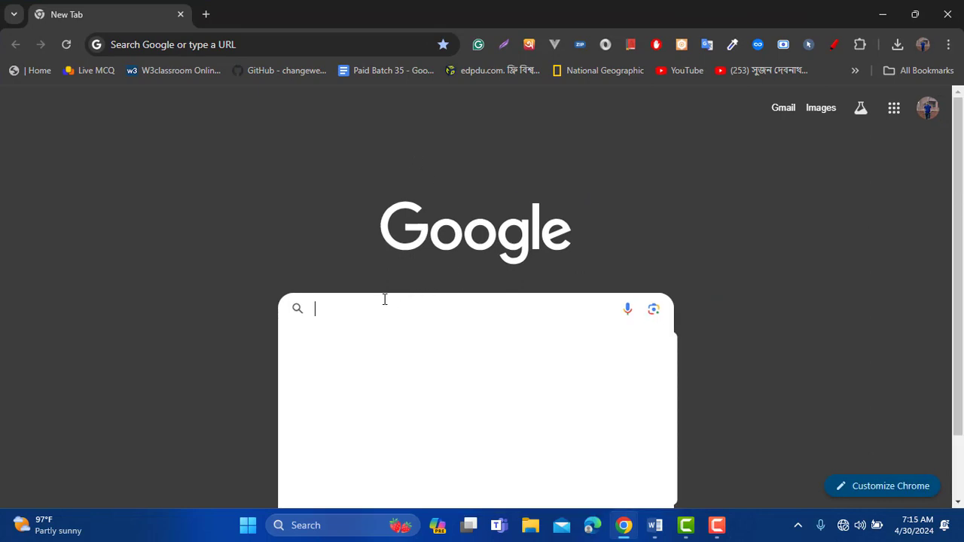
text(xa)
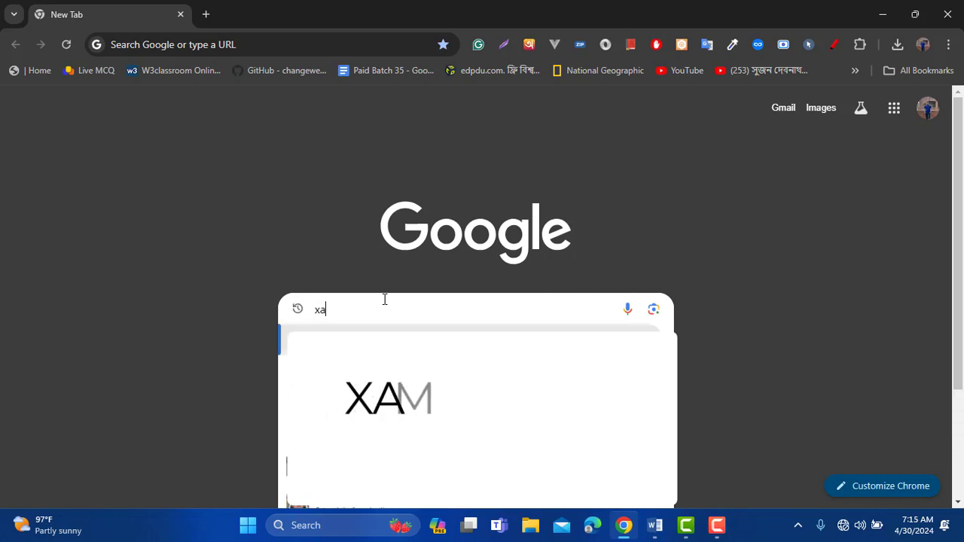
text(mpp)
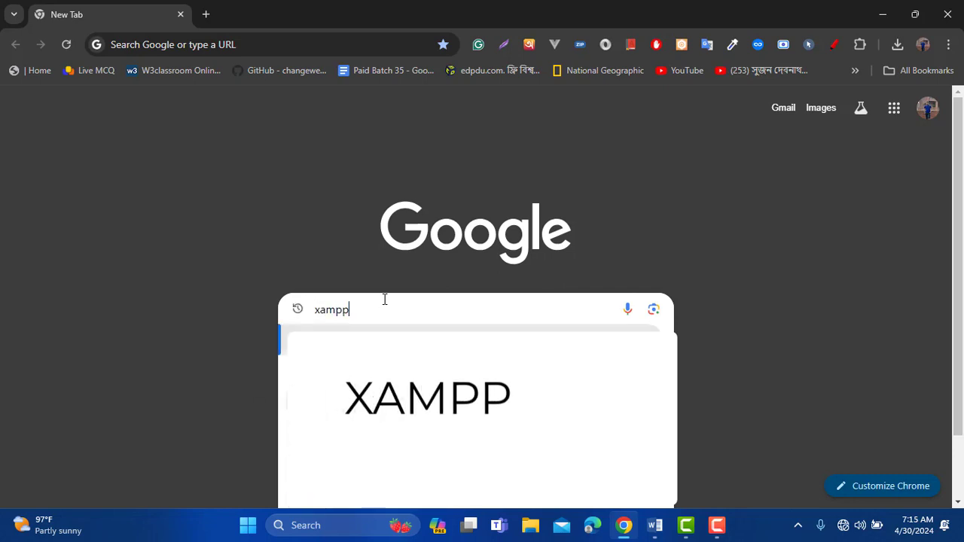
key(Return)
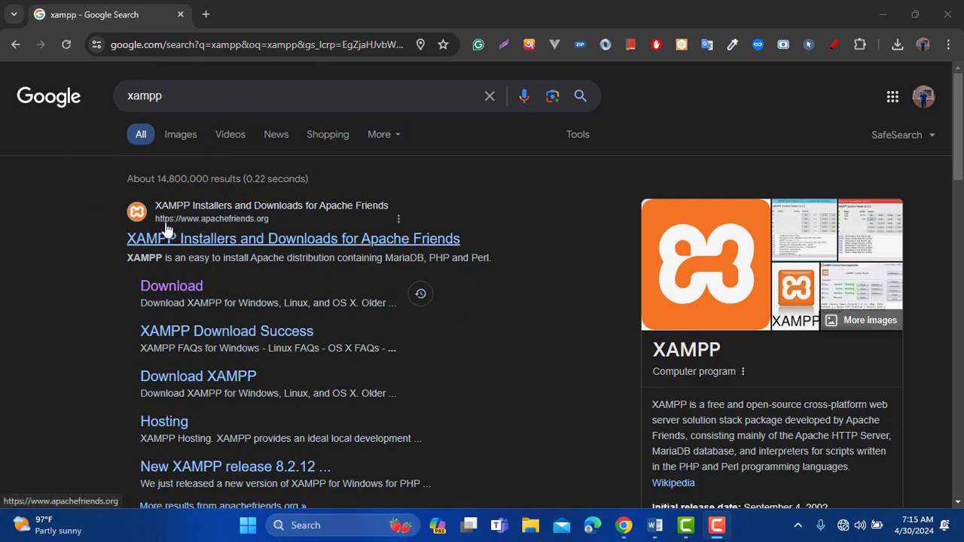
click(188, 248)
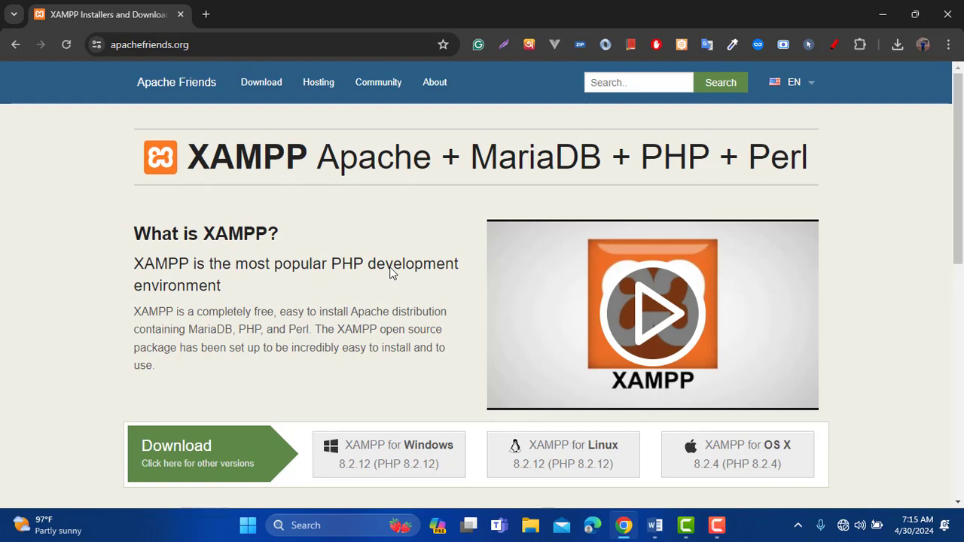
Download the XAMPP for Windows 8.2.12 installer and allow the blocked unverified file to be downloaded.
scroll(390, 273, down, 2)
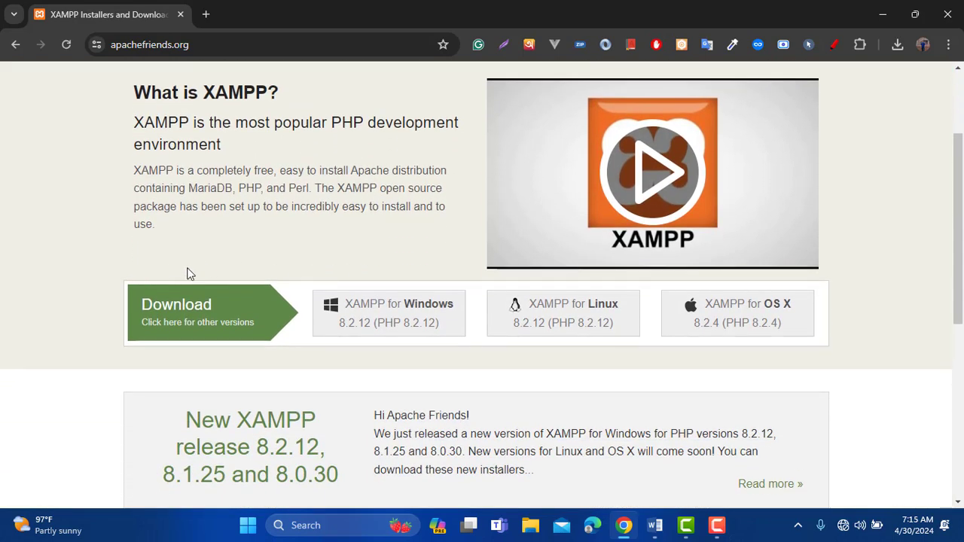
scroll(211, 268, down, 1)
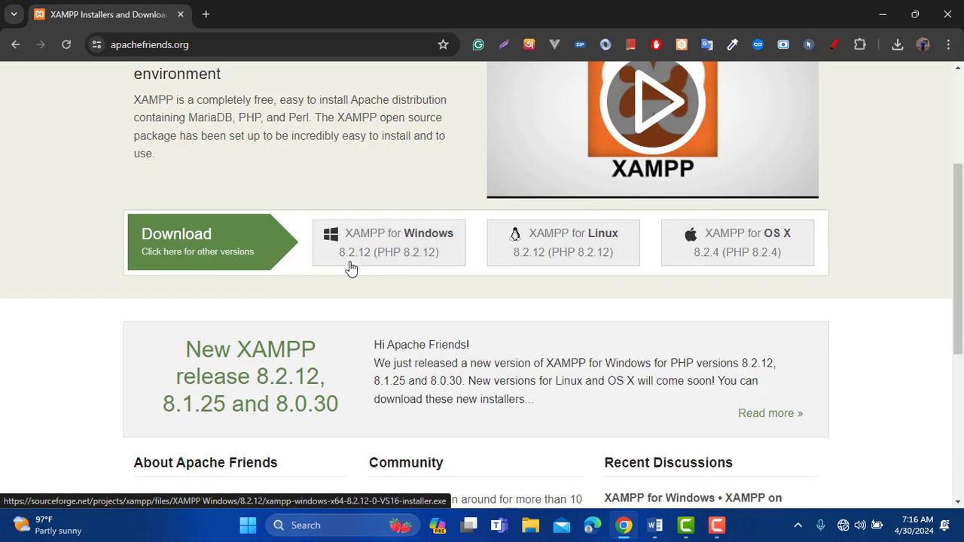
click(410, 251)
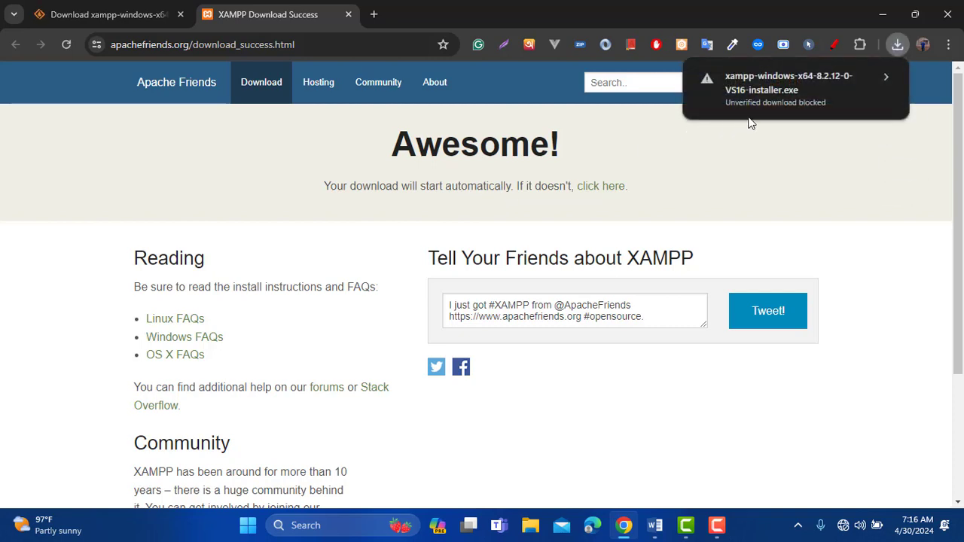
click(886, 77)
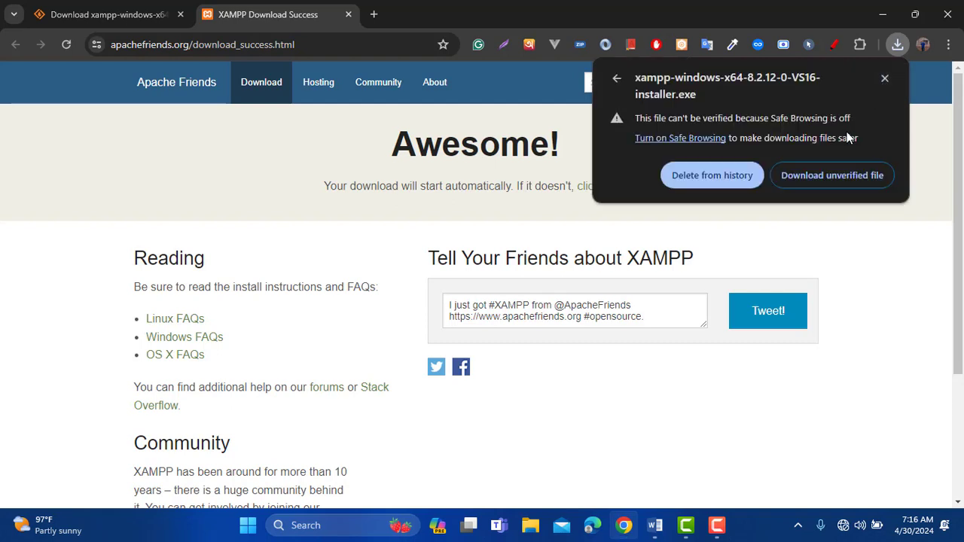
click(827, 179)
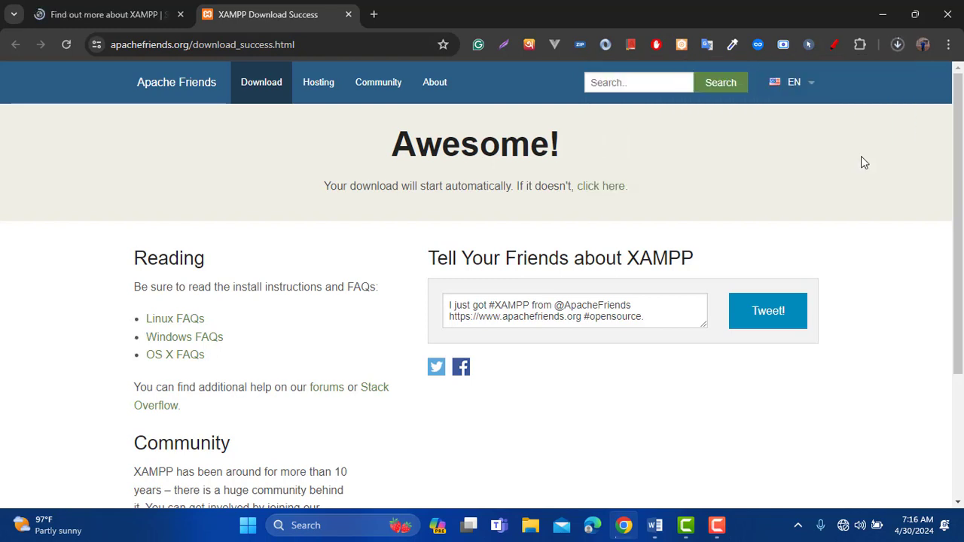
Show the downloaded XAMPP installer in its folder, run it as administrator, and accept the User Account Control warning.
click(901, 50)
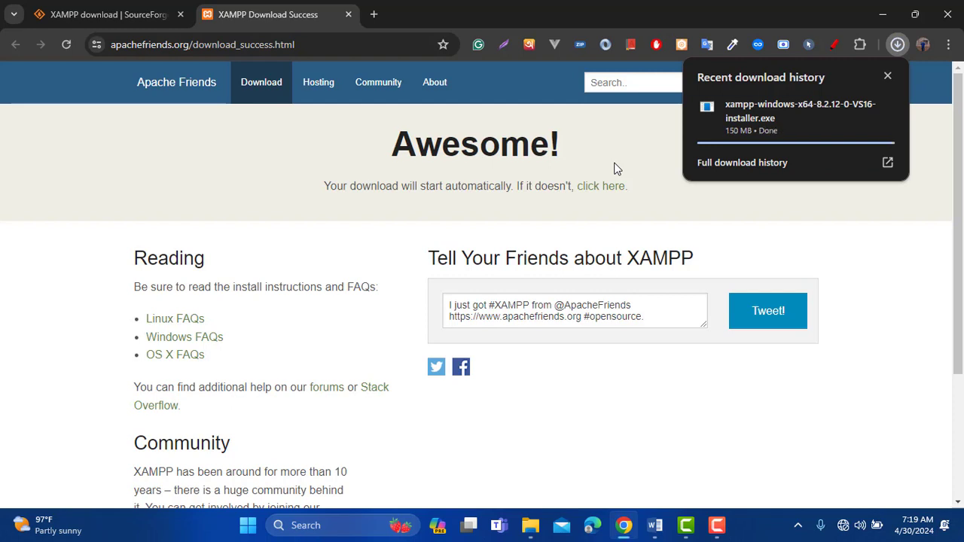
mouse_move(727, 120)
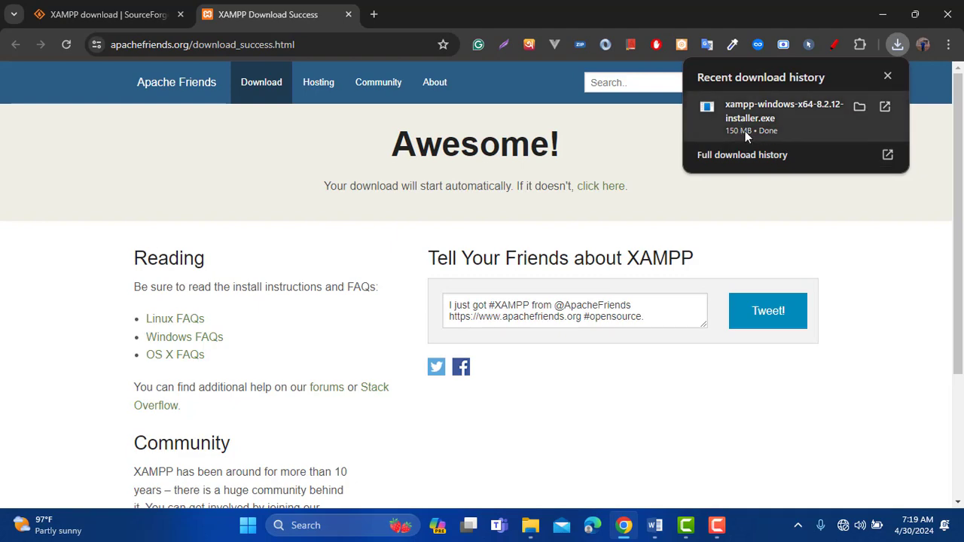
click(859, 108)
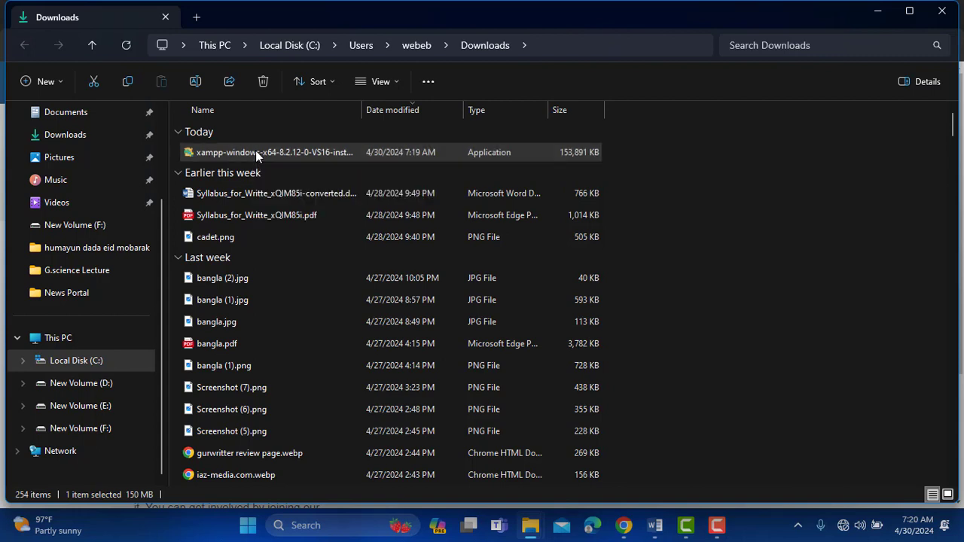
right_click(256, 151)
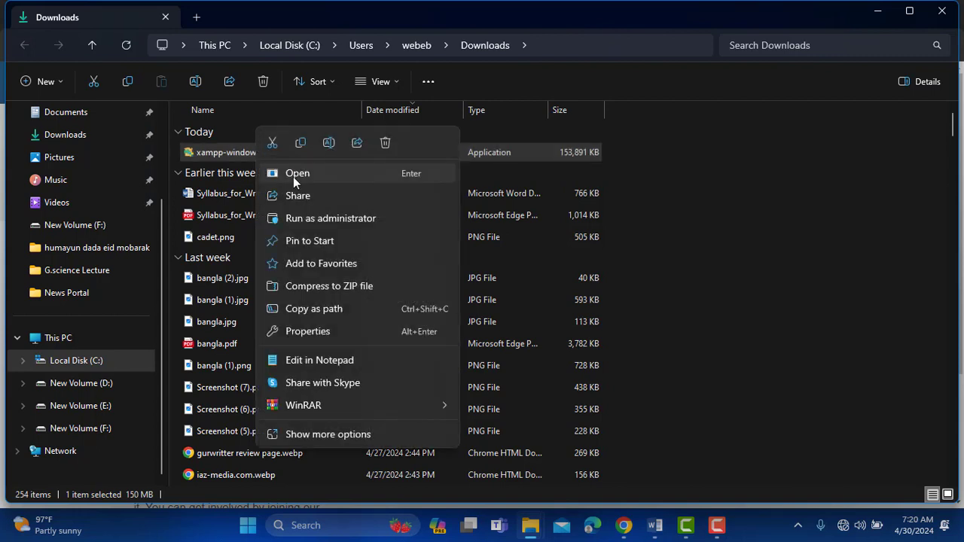
click(338, 218)
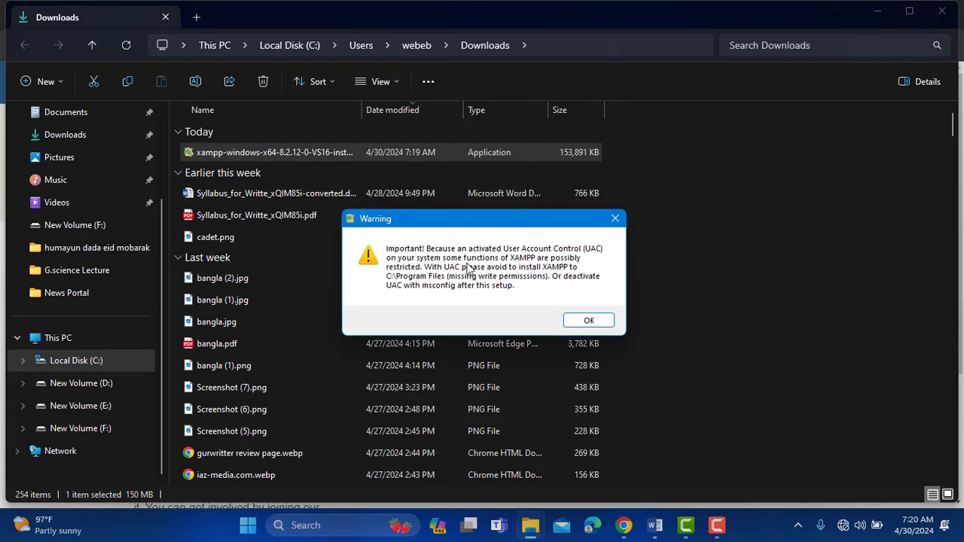
click(595, 321)
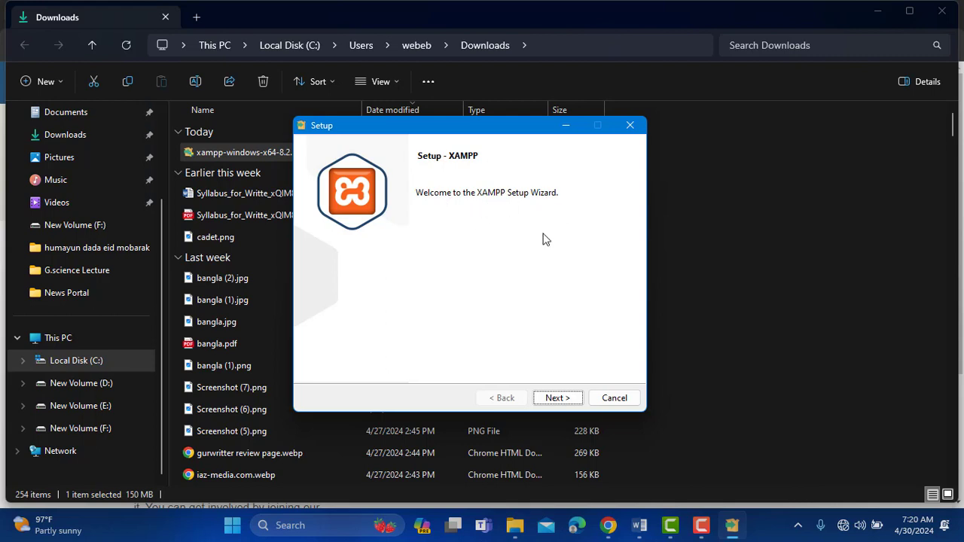
Install XAMPP with all default components in C:\xampp with English as the language, and finish setup with the Control Panel launching.
click(555, 397)
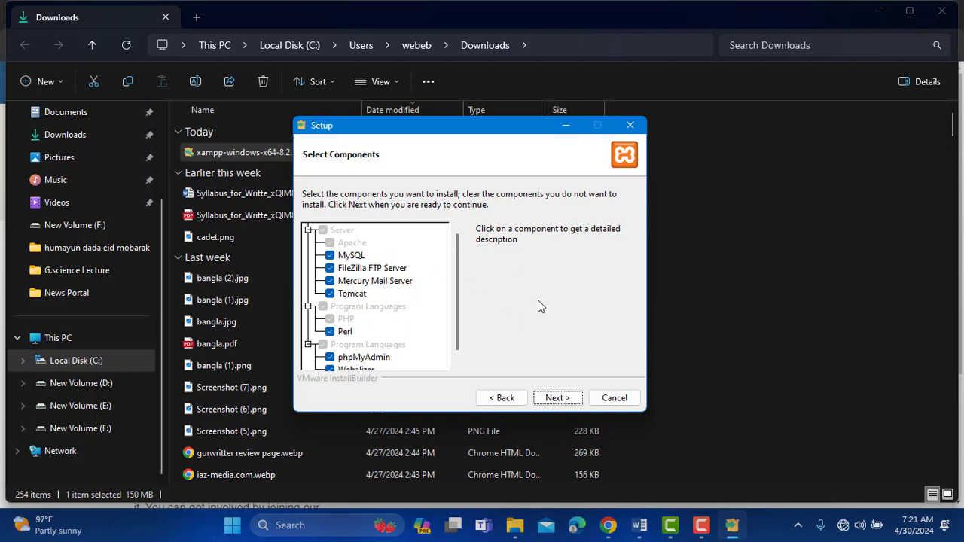
click(576, 400)
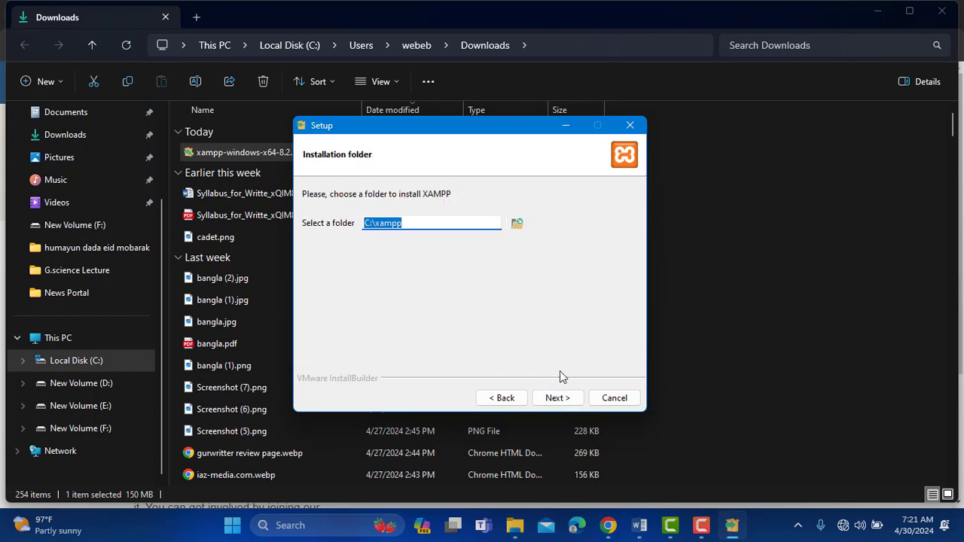
click(429, 224)
click(570, 401)
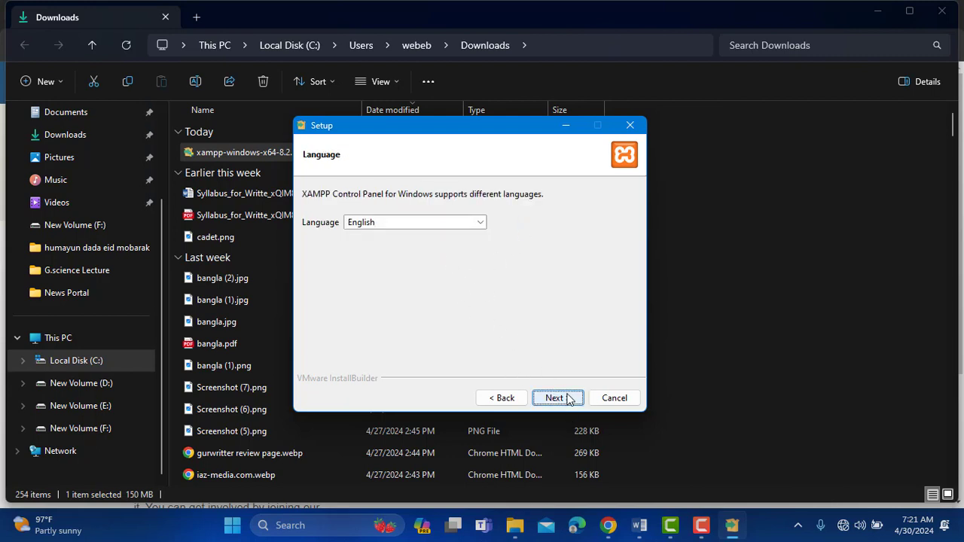
click(560, 400)
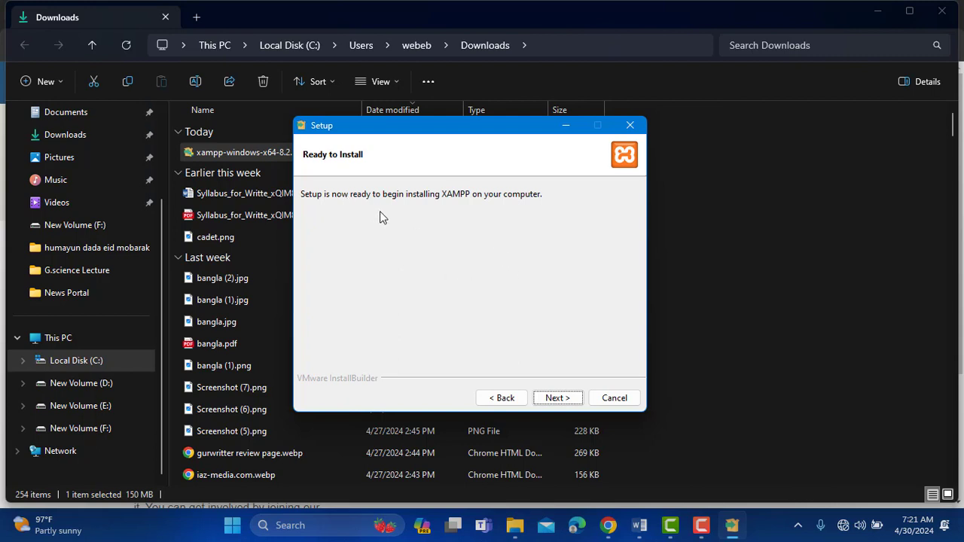
click(558, 397)
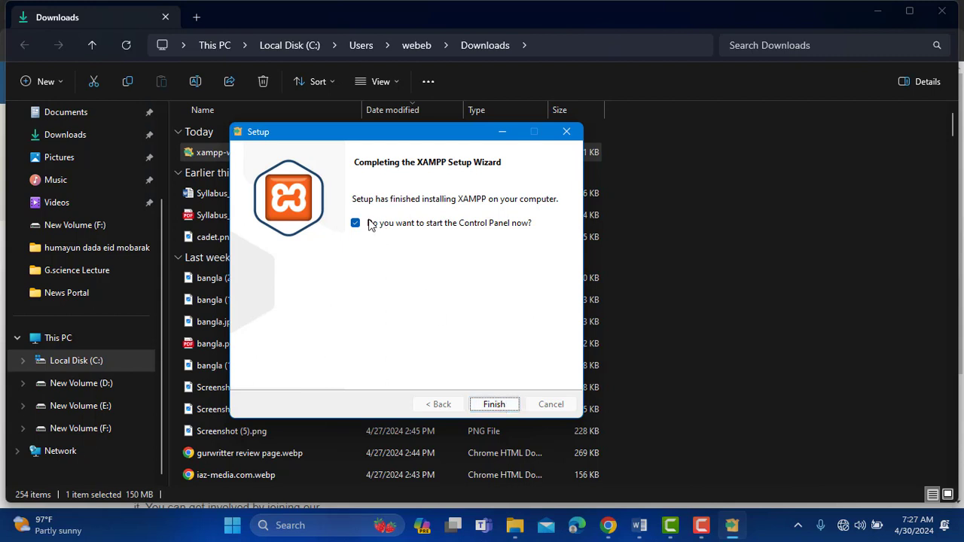
click(500, 407)
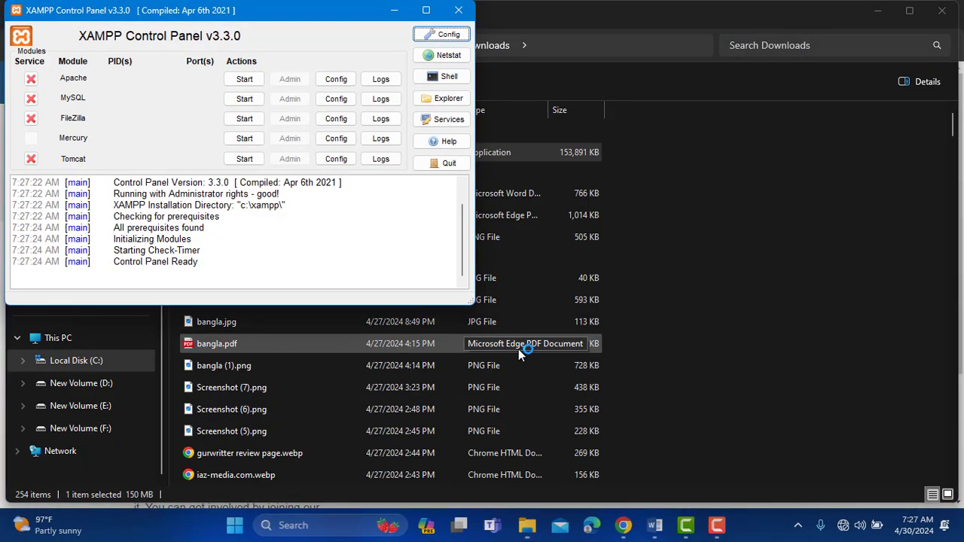
Start the Apache and MySQL modules in the XAMPP Control Panel, and minimize it.
drag(210, 1, 426, 92)
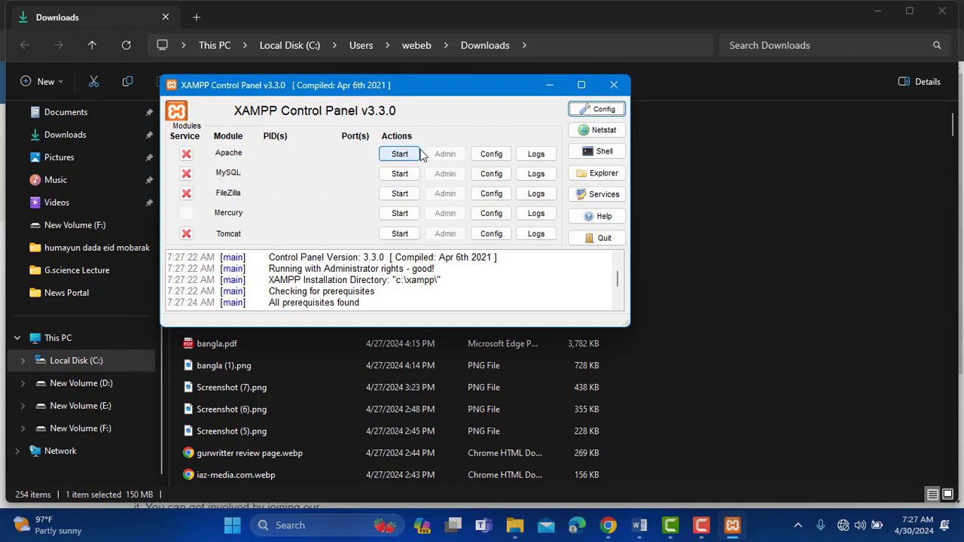
click(390, 156)
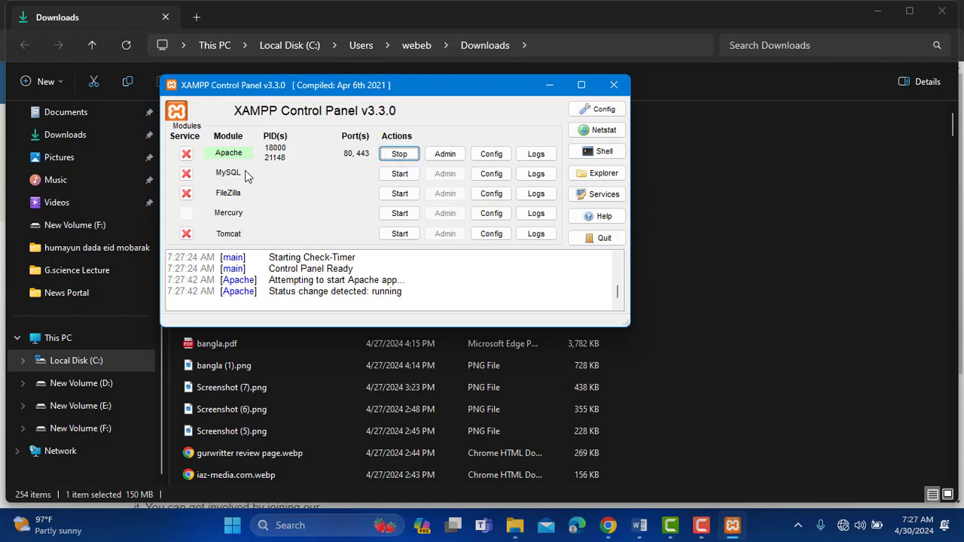
click(385, 179)
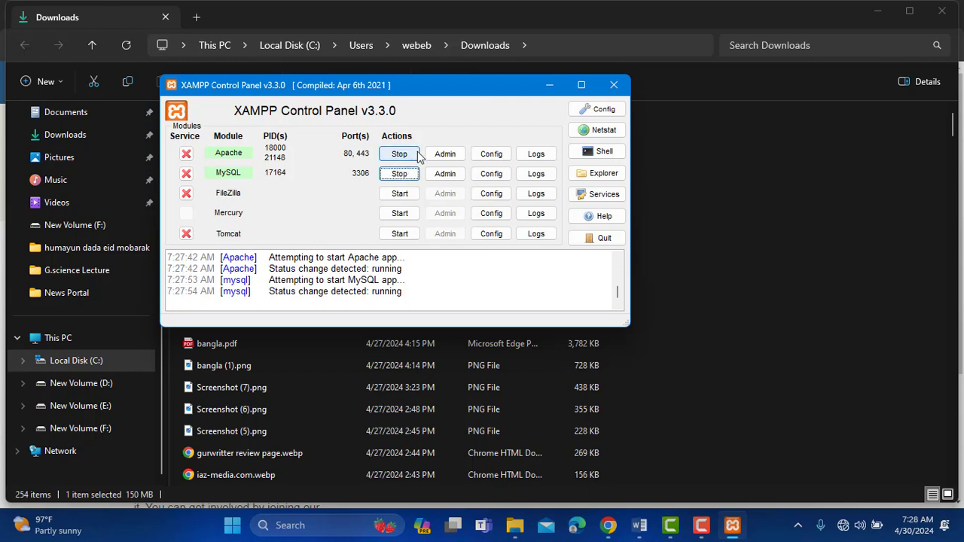
click(550, 86)
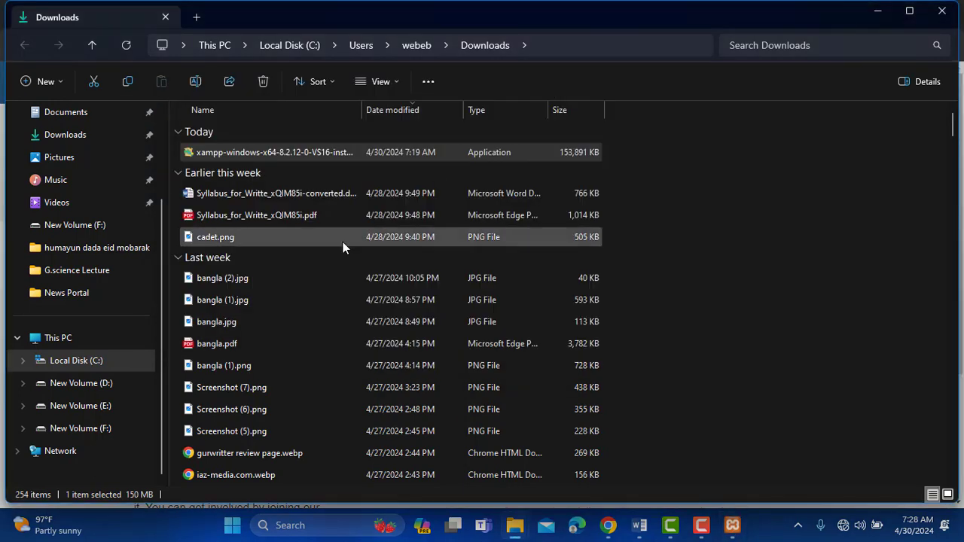
Open the htdocs folder inside the xampp folder on Local Disk (C:).
click(83, 361)
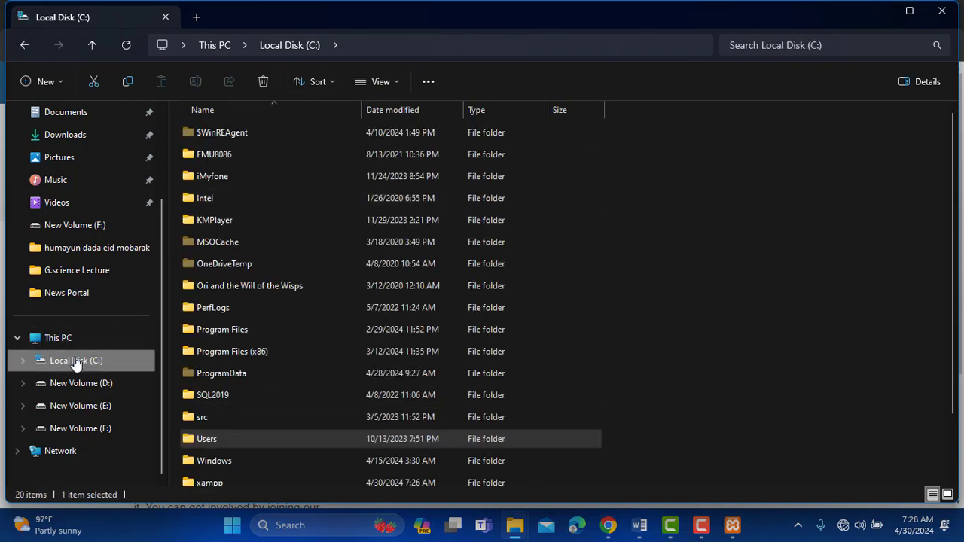
scroll(292, 246, down, 2)
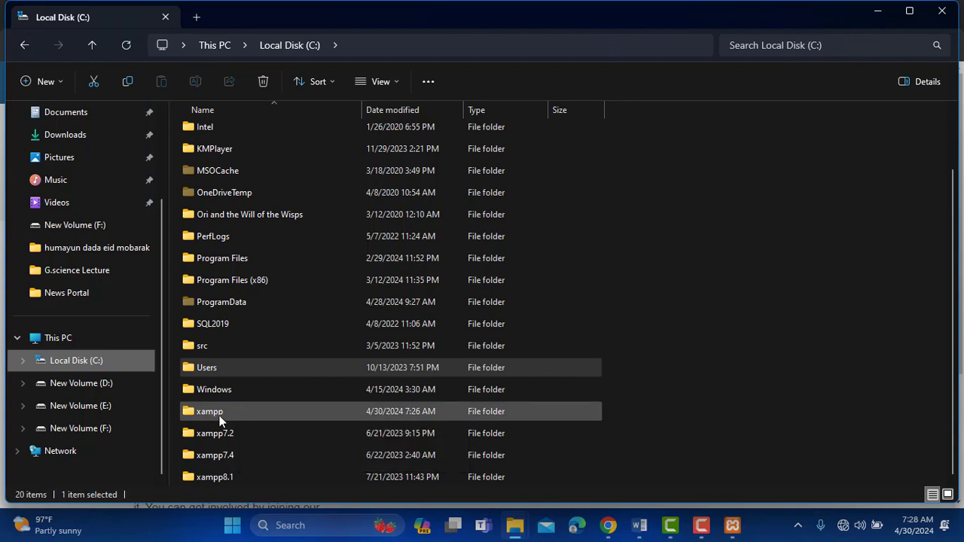
double_click(221, 416)
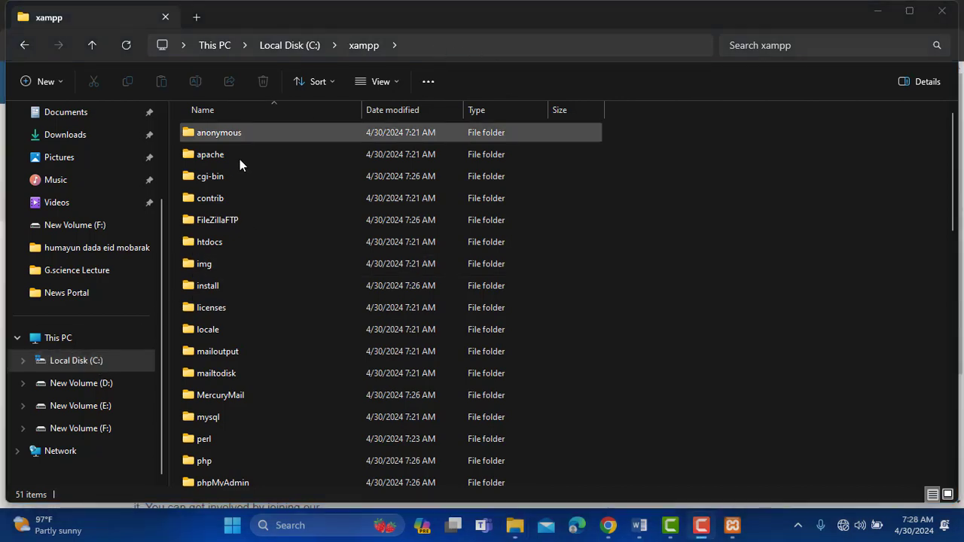
double_click(195, 243)
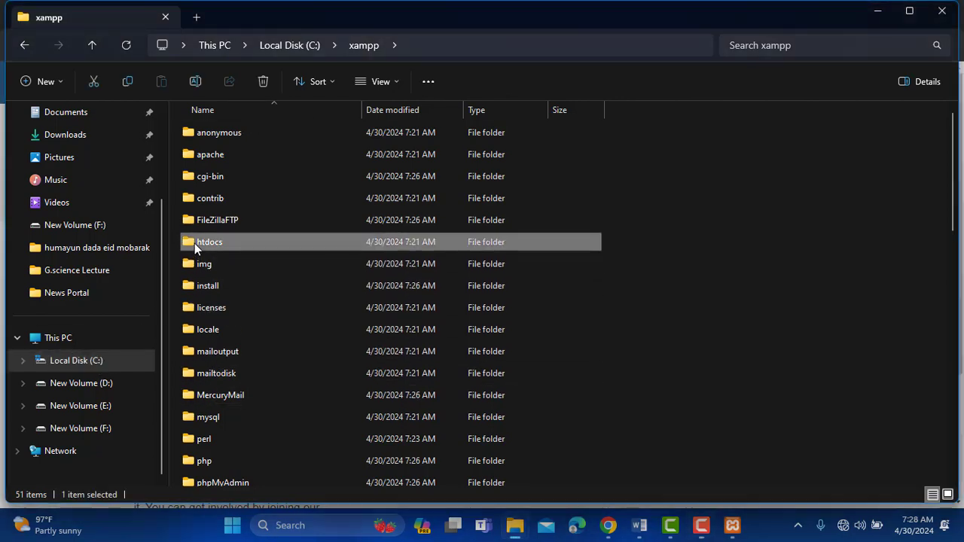